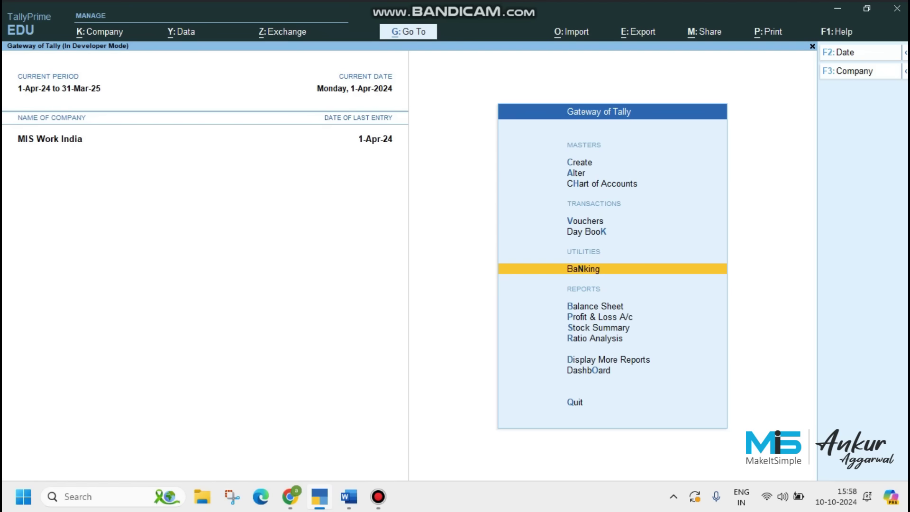
Open voucher entry and switch to a new Sales voucher
key("Up")
key("Up")
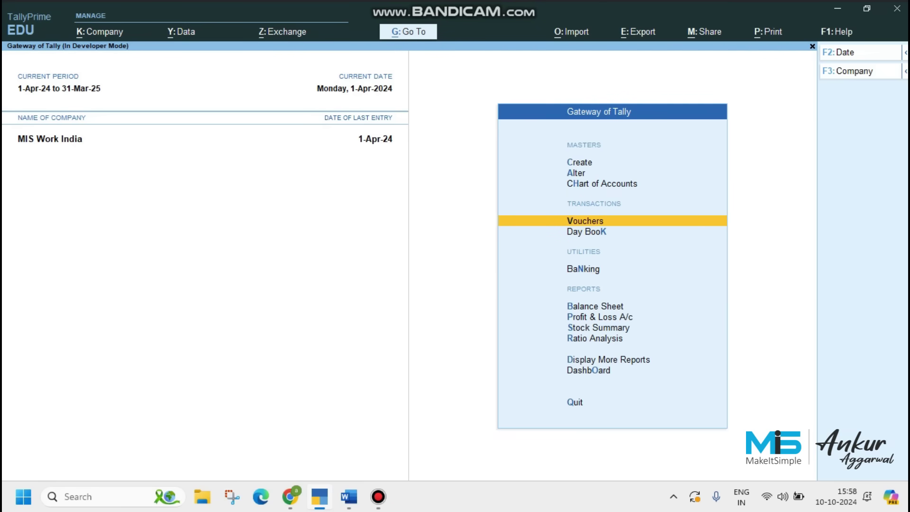
key("Return")
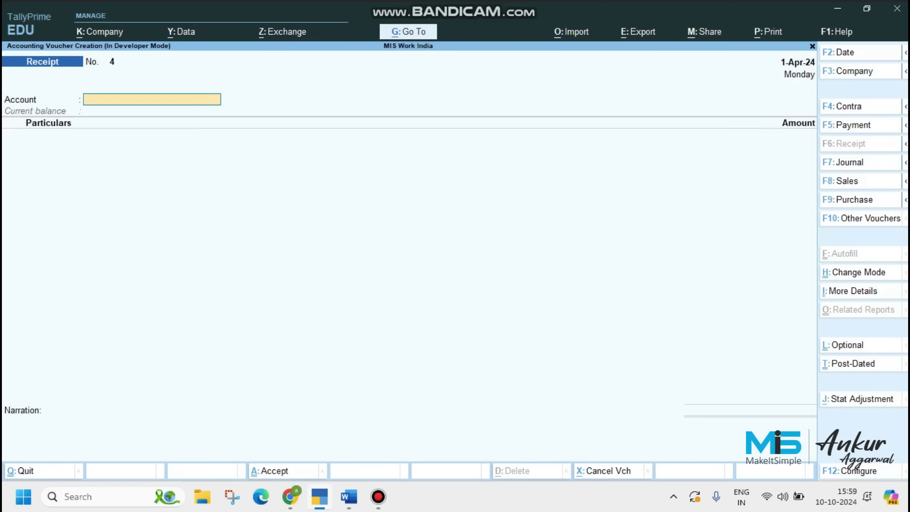
key("F8")
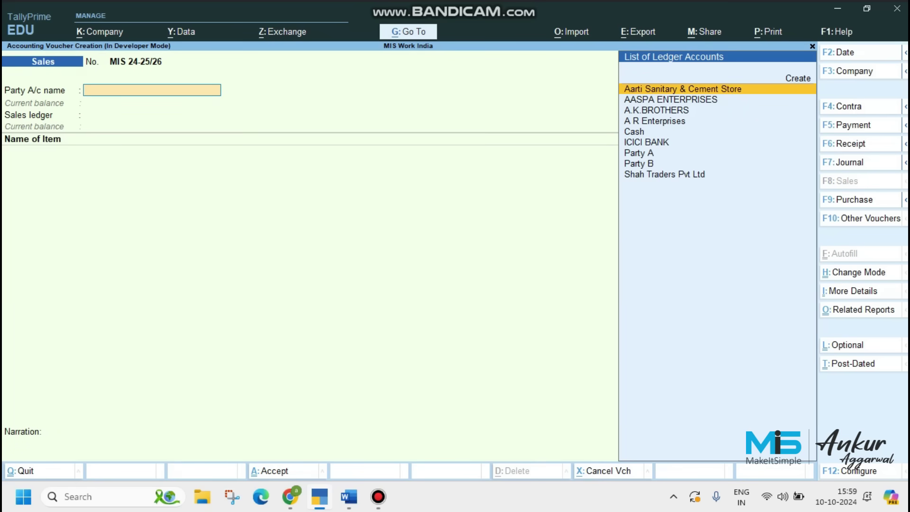
Choose Party A as the party account of the sales voucher
key("Down")
key("Down")
key("Down")
key("Down")
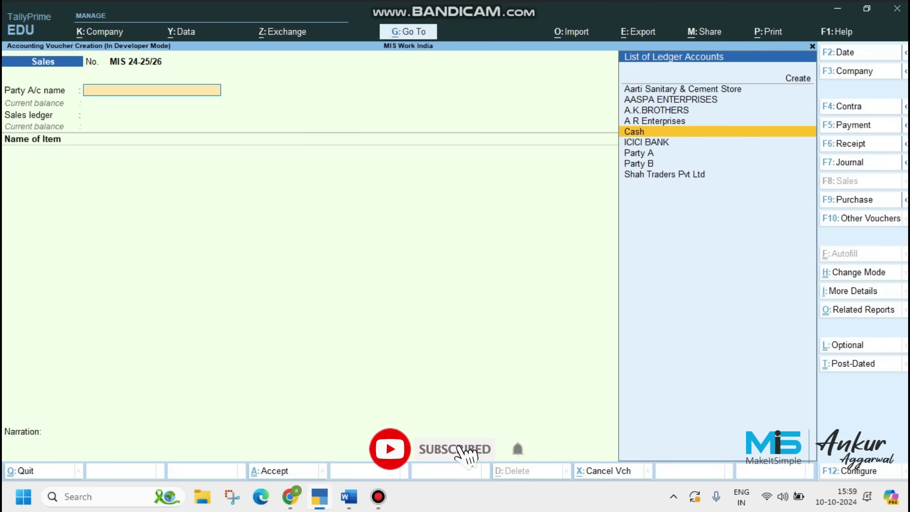
key("Down")
key("Down")
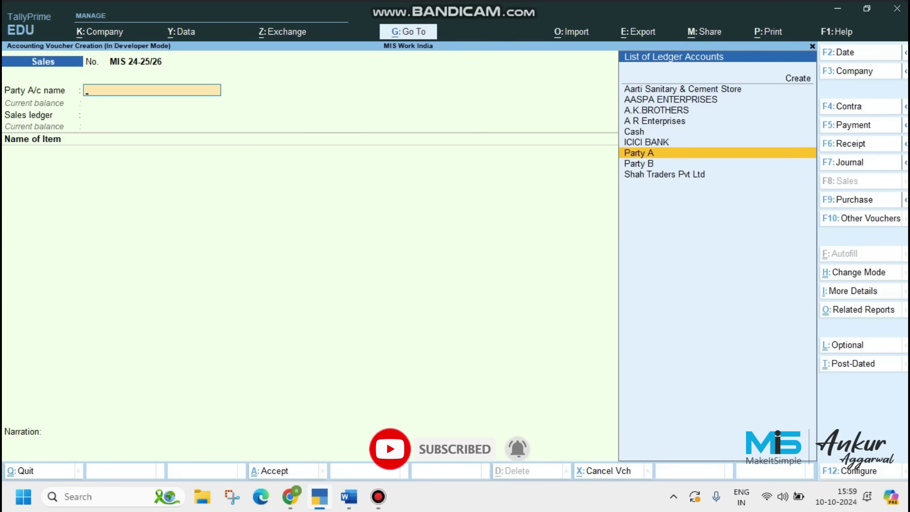
key("Return")
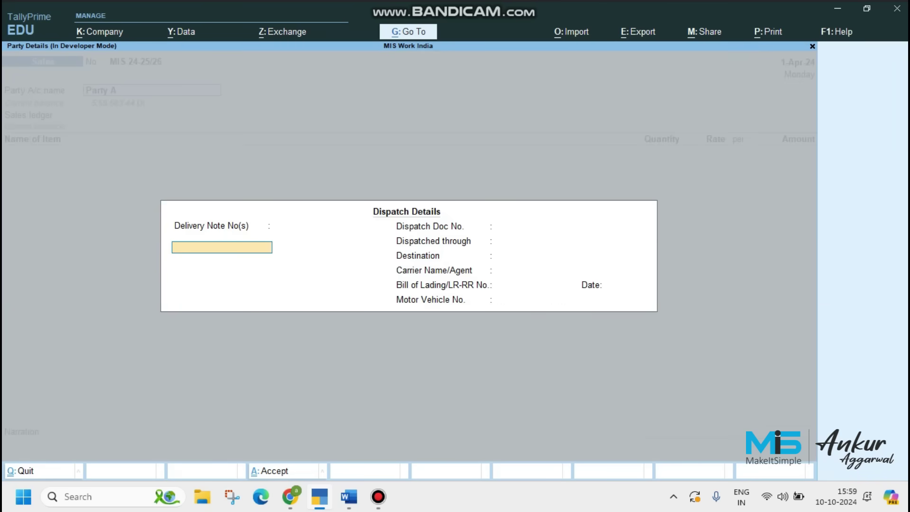
Leave all dispatch details blank, from the delivery note number to the motor vehicle number
key("Return")
key("Return")
key("Return")
key("Return")
key("Return")
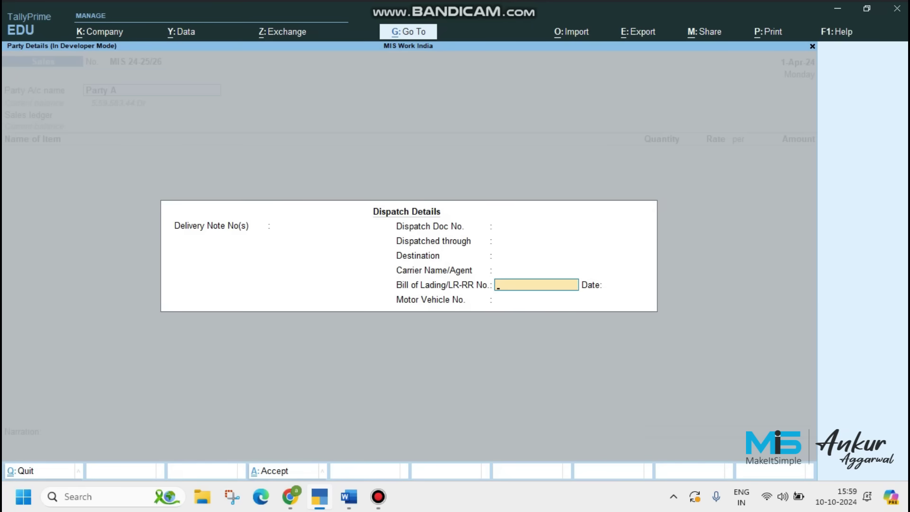
key("Return")
key("Return")
key("Return")
key("Return")
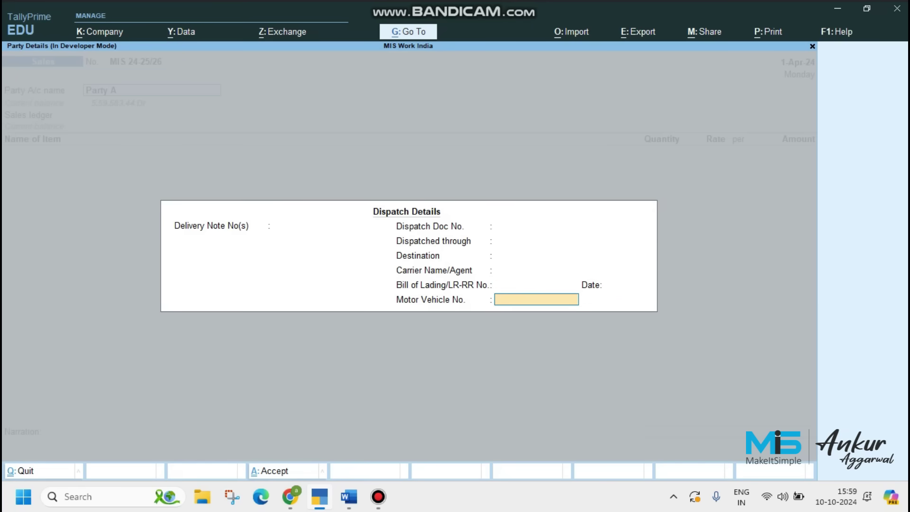
key("Return")
Accept Party A's prefilled buyer, address, state, GST and place of supply details
key("Return")
key("Return")
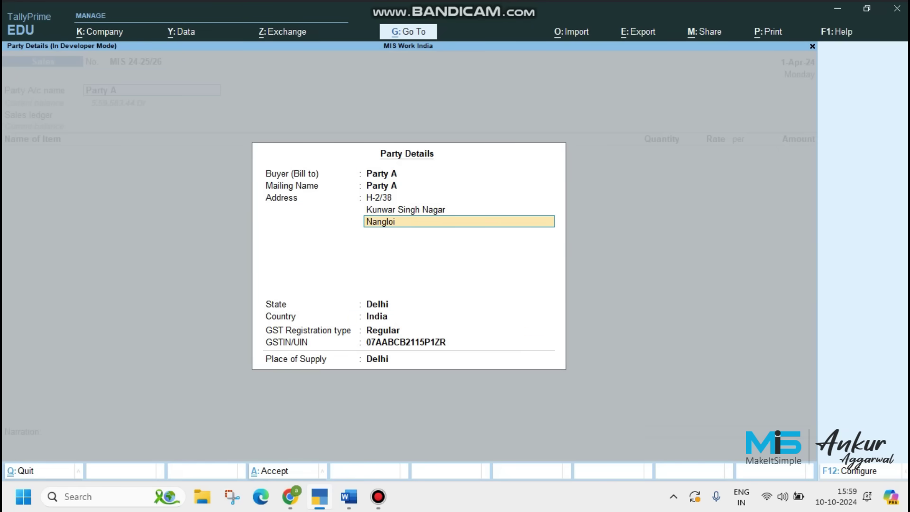
key("Return")
key("Return")
key("Return")
key("Return")
key("Return")
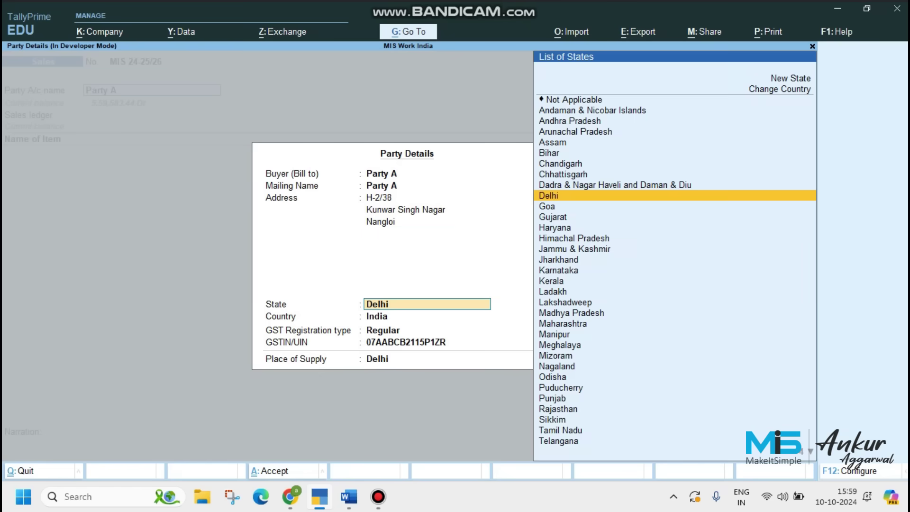
key("Return")
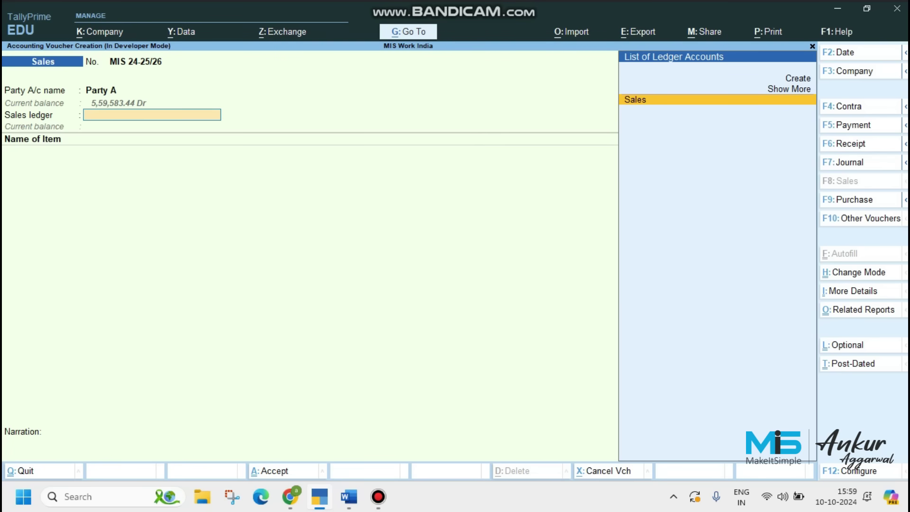
Select the Sales ledger and add 10 PCS of 25 MM Flush Cock at the suggested rate of 1,000.90
key("Return")
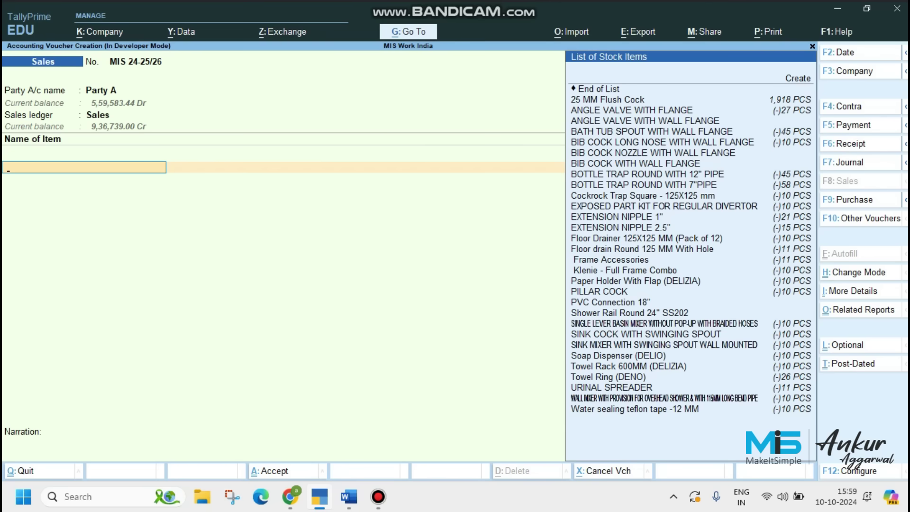
key("Down")
key("Down")
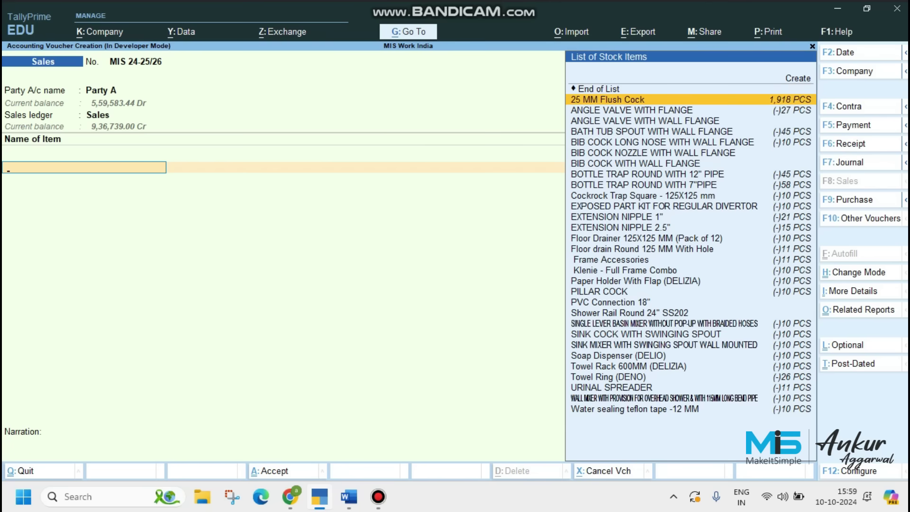
key("Return")
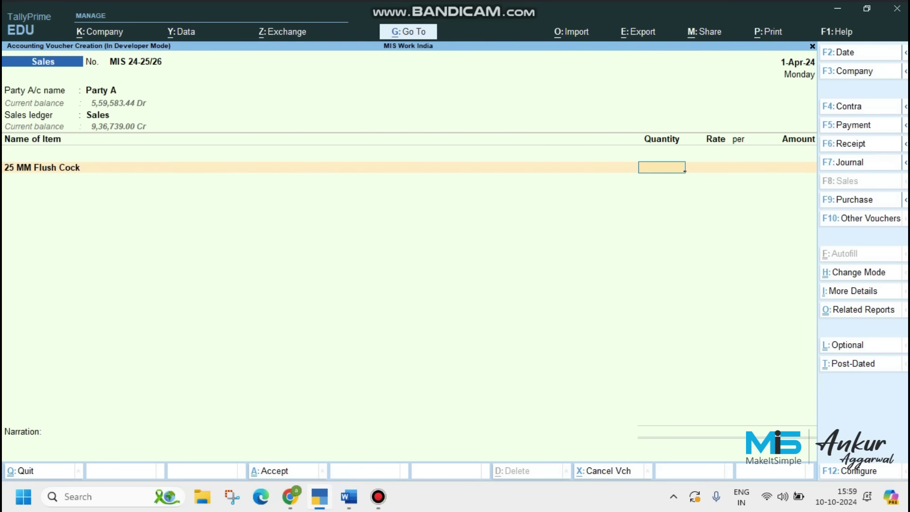
type("10")
key("Return")
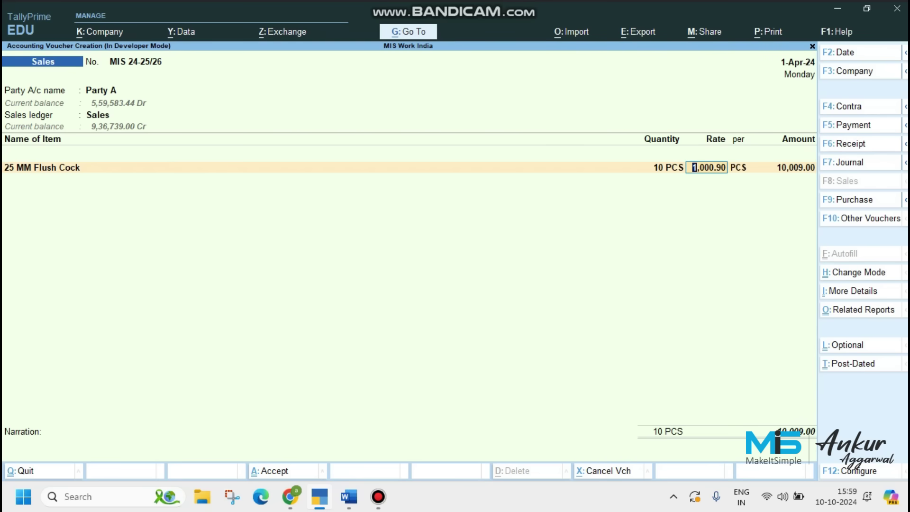
key("Return")
key("Return")
key("Return")
key("Return")
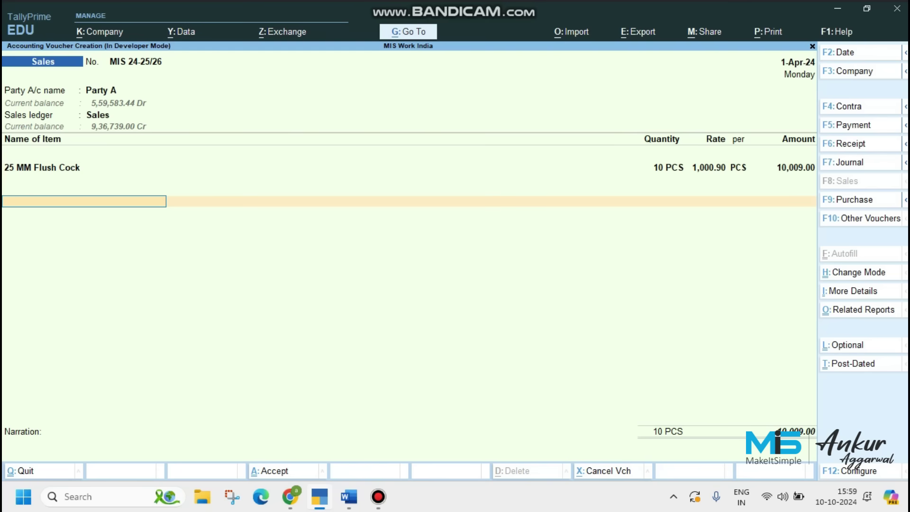
Add the Cgst ledger below the item with its calculated amount
key("Down")
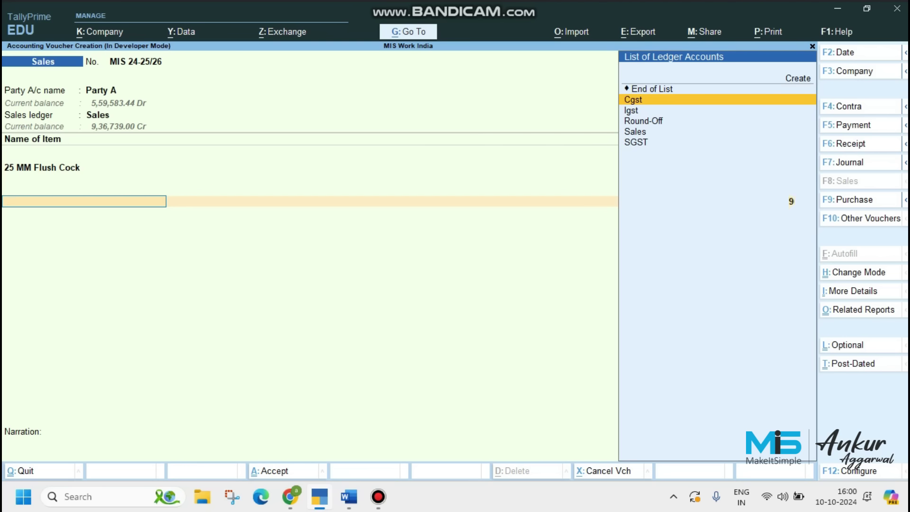
key("Return")
key("Return")
key("Return")
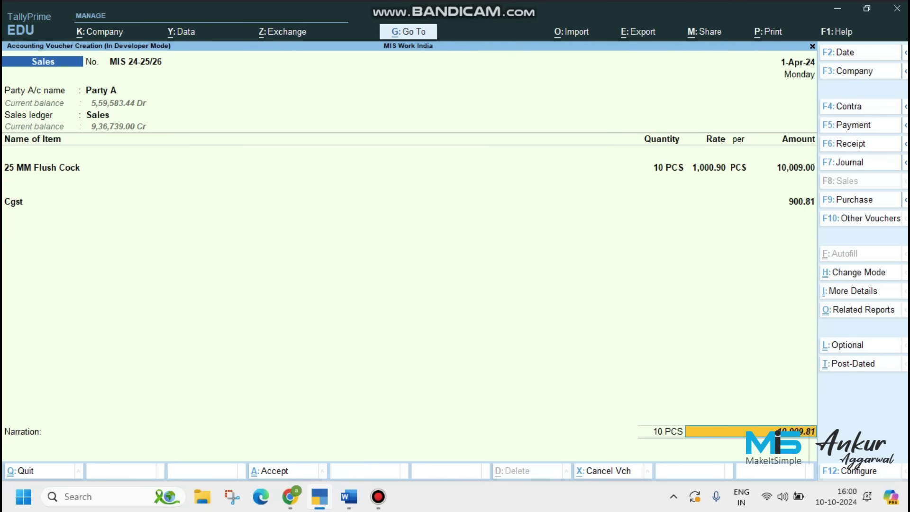
key("Up")
key("Return")
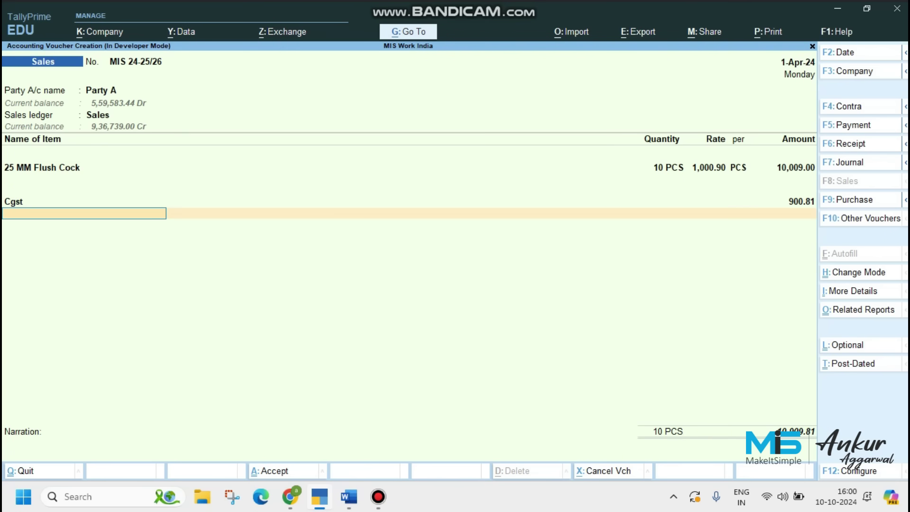
key("Return")
key("Up")
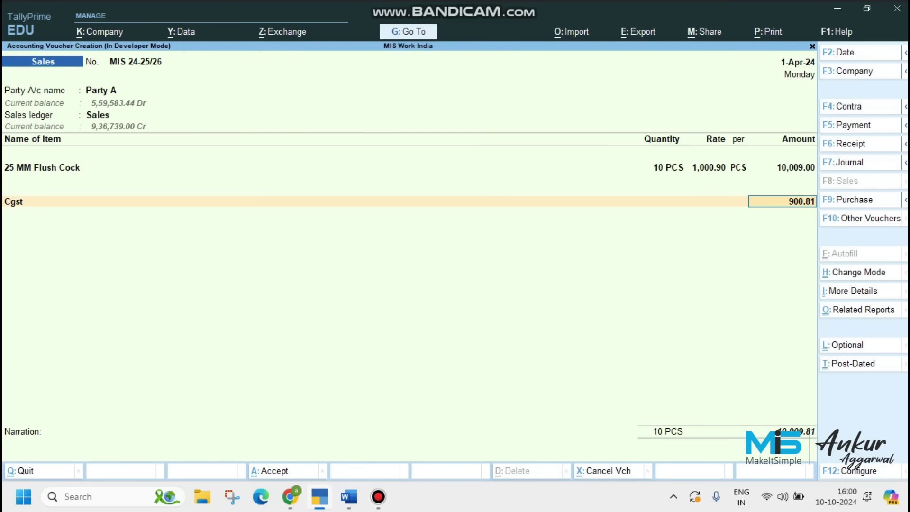
Add the SGST ledger below Cgst with its calculated amount
key("Return")
key("Down")
key("Down")
key("Down")
key("Down")
key("Down")
key("Down")
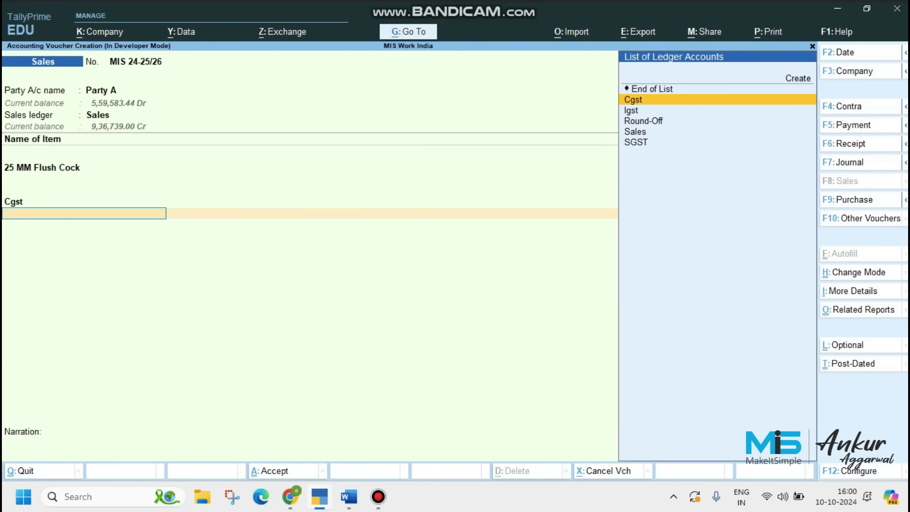
key("Return")
key("Return")
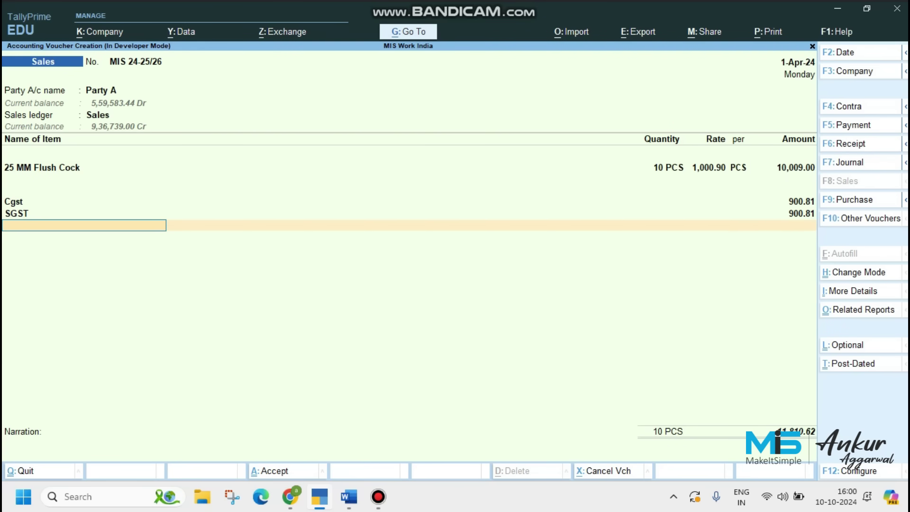
Finish the ledger list and allocate Party A's full bill amount to a New Ref named after the voucher number
key("Return")
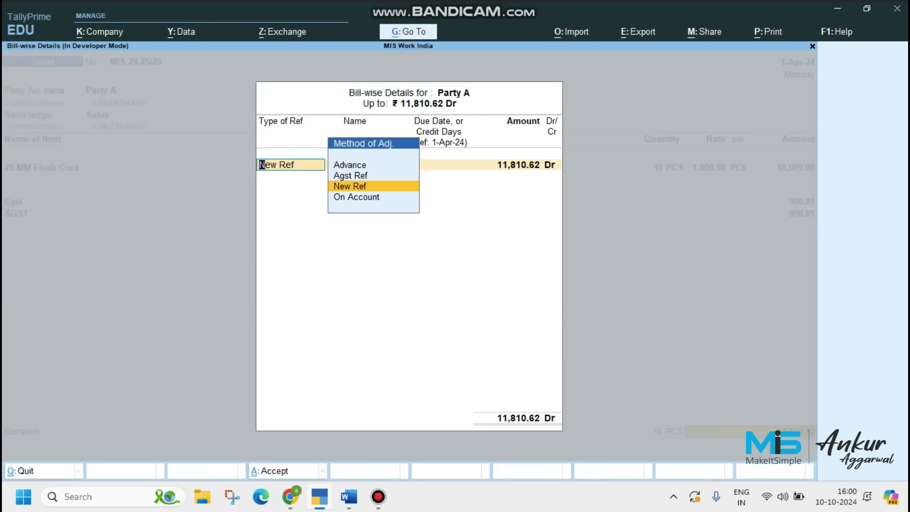
key("Return")
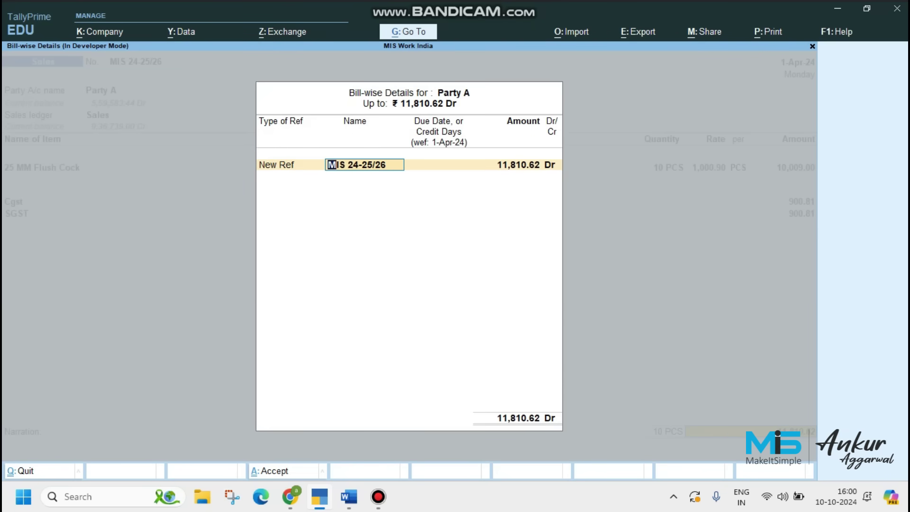
key("Return")
key("Return")
key("Return")
key("Return")
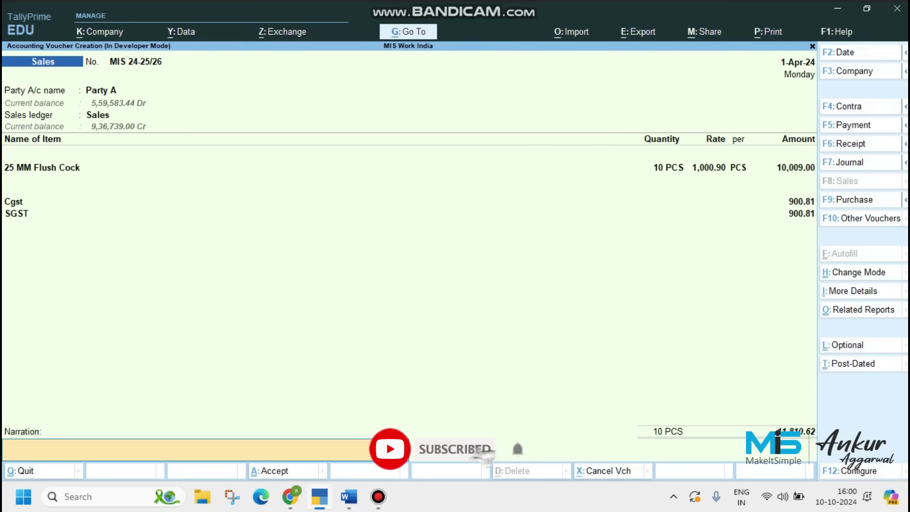
Save the sales voucher without a narration and agree to send the WhatsApp message
key("Return")
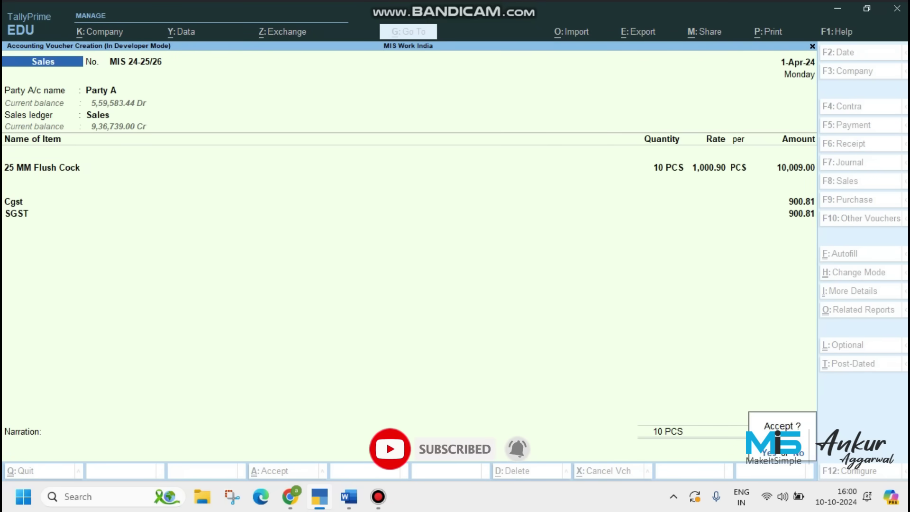
key("Return")
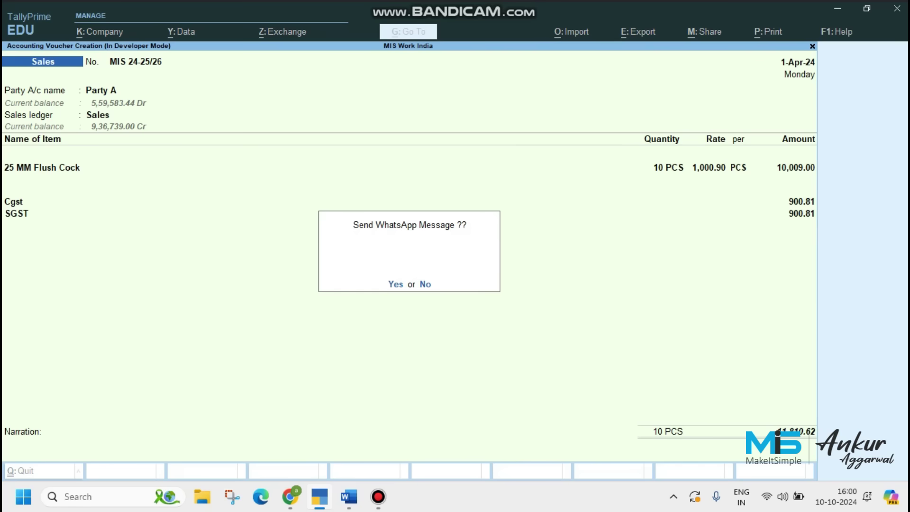
key("Return")
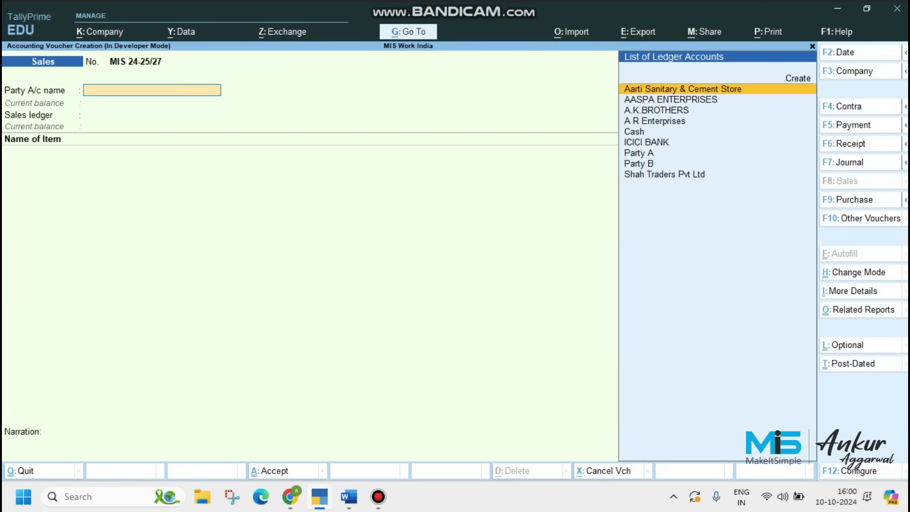
Switch to WhatsApp Web, review the invoice PDF and message sent to the party, and return to TallyPrime
key("alt+Tab")
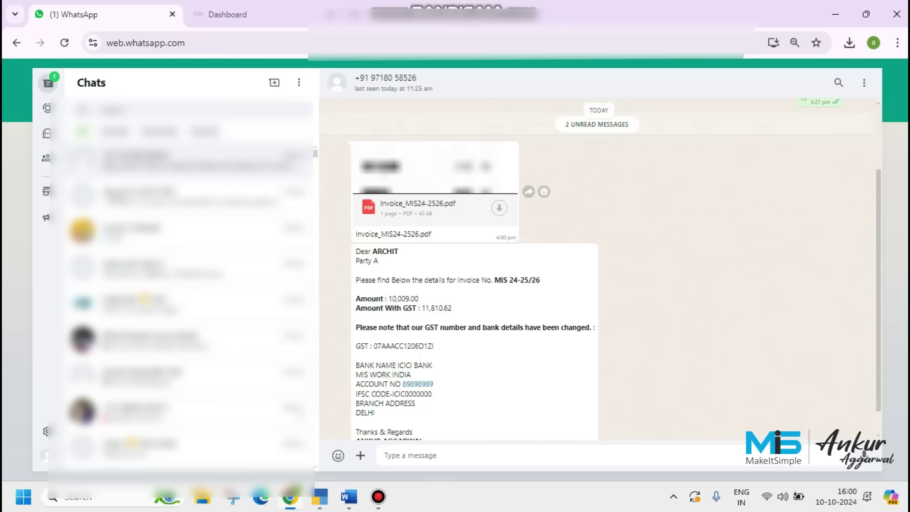
scroll(474, 285, "down", 1)
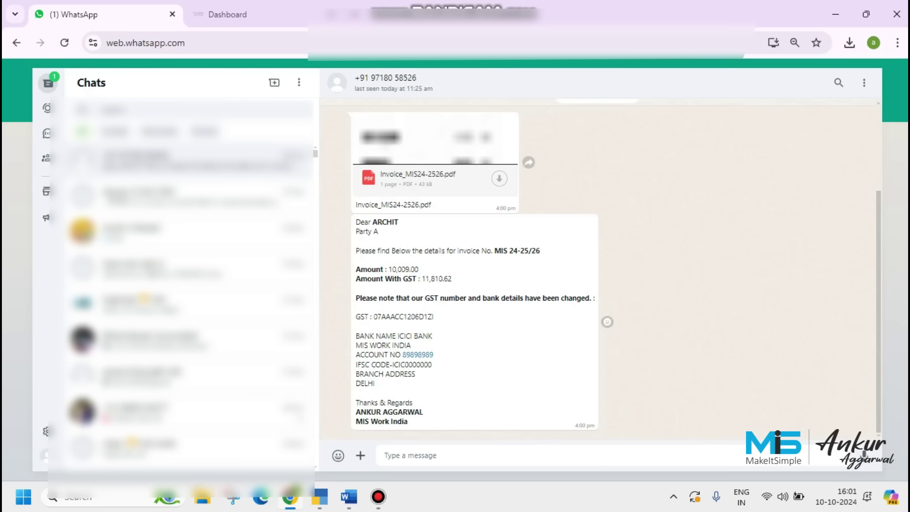
key("alt+Tab")
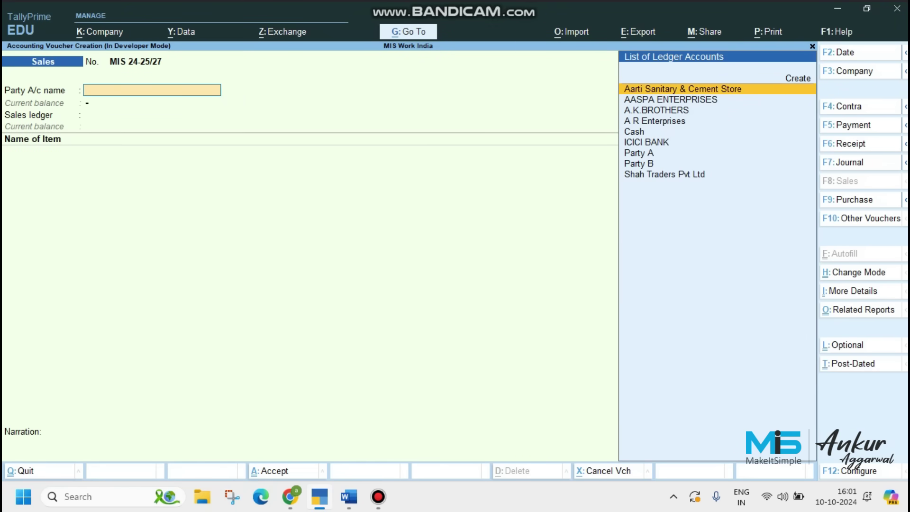
Start a Receipt voucher with Cash as the account and choose Party A under Particulars
key("F6")
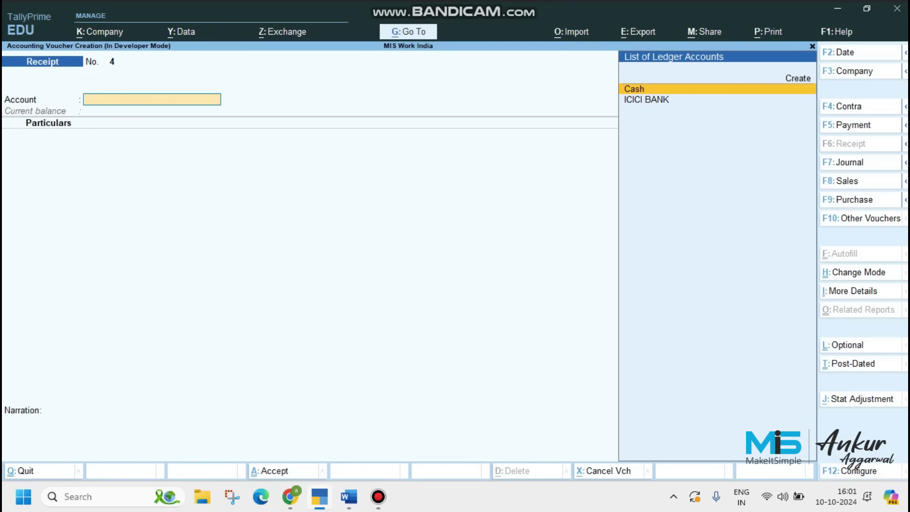
key("Return")
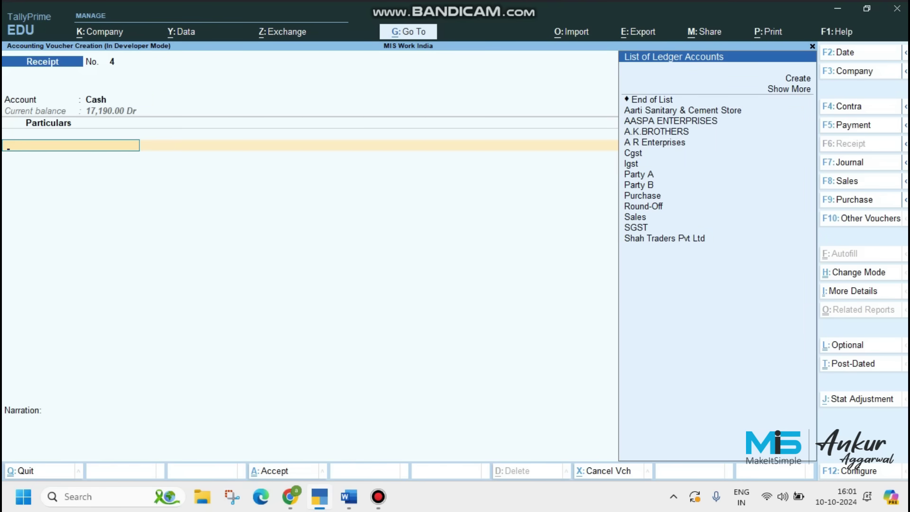
key("Down")
key("Down")
key("Down")
key("Down")
key("Down")
key("Down")
key("Down")
key("Down")
key("Down")
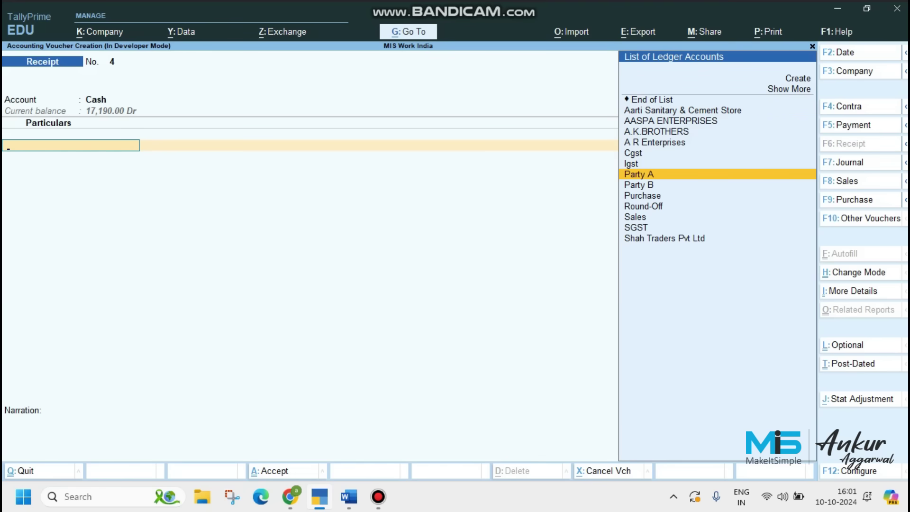
key("Return")
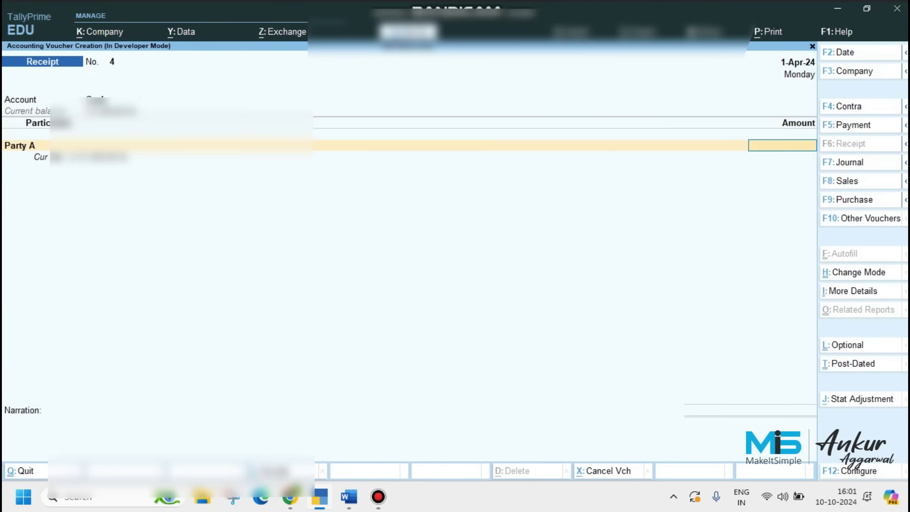
Check the invoice message in WhatsApp Web, return to TallyPrime and enter 10000 as Party A's receipt amount
key("alt+Tab")
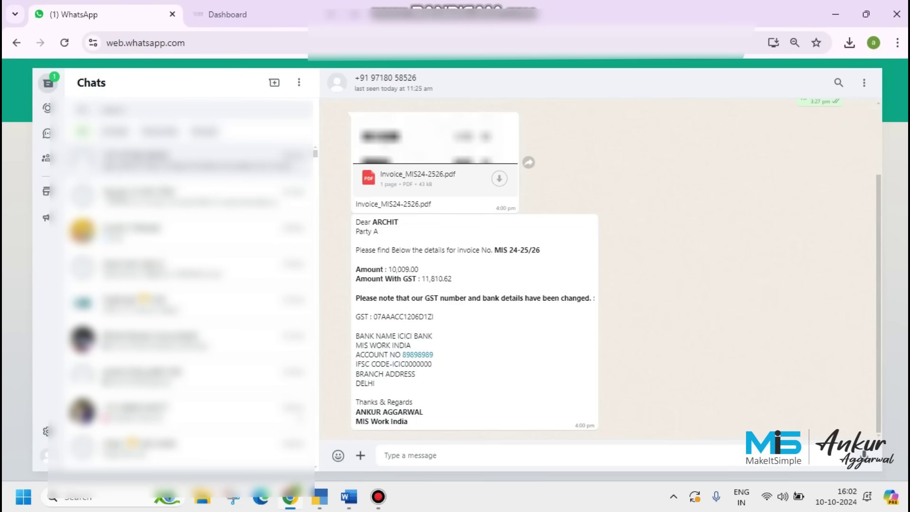
key("alt+Tab")
type("10000")
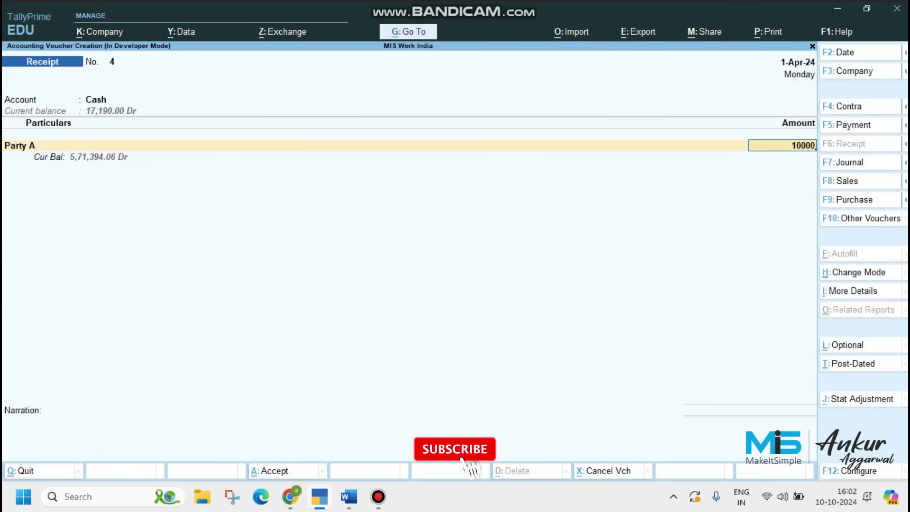
key("Return")
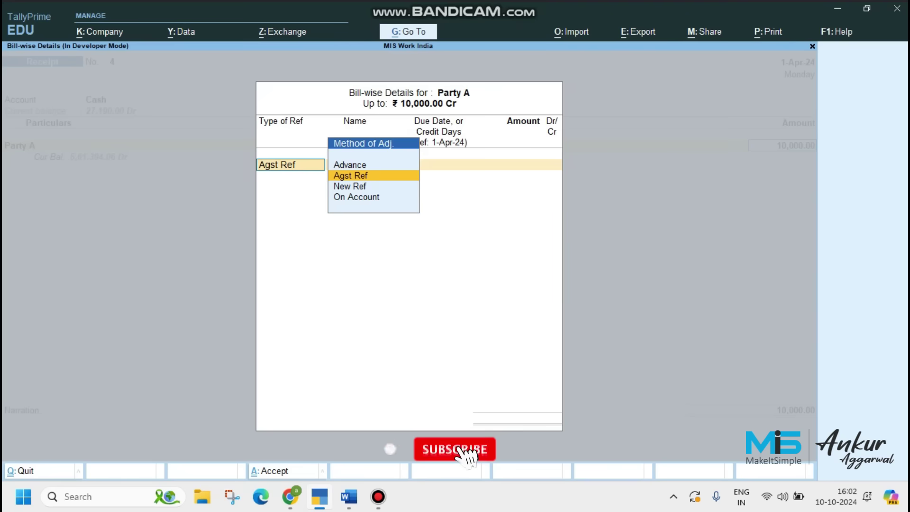
Allocate Party A's full receipt amount as Agst Ref to the pending bill MIS 24-25/26
key("Return")
key("Down")
key("Down")
key("Down")
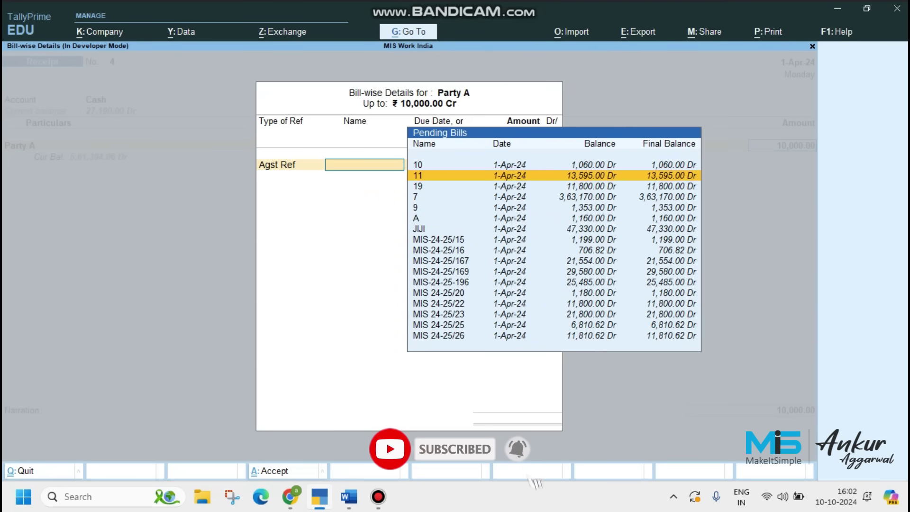
key("Down")
key("Down")
key("Down")
key("Down")
key("Down")
key("Down")
key("Down")
key("Down")
key("Down")
key("Down")
key("Down")
key("Down")
key("Down")
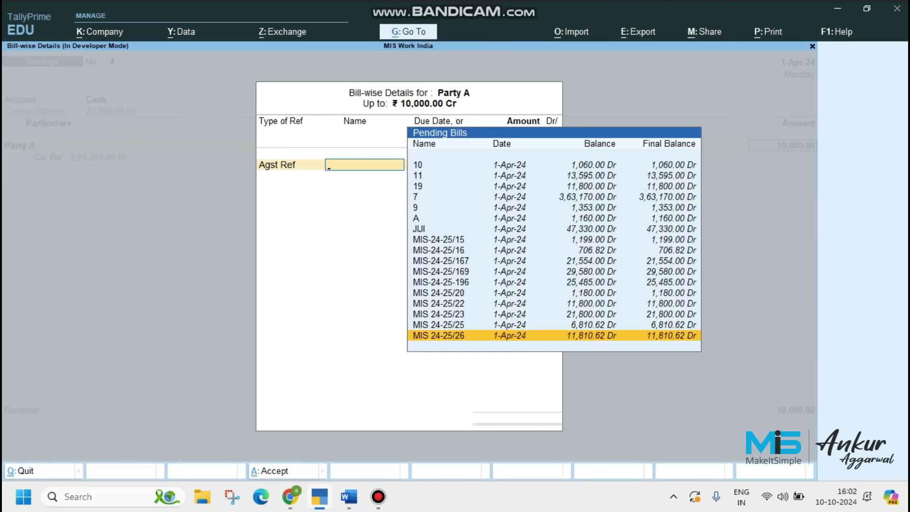
key("Return")
key("Return")
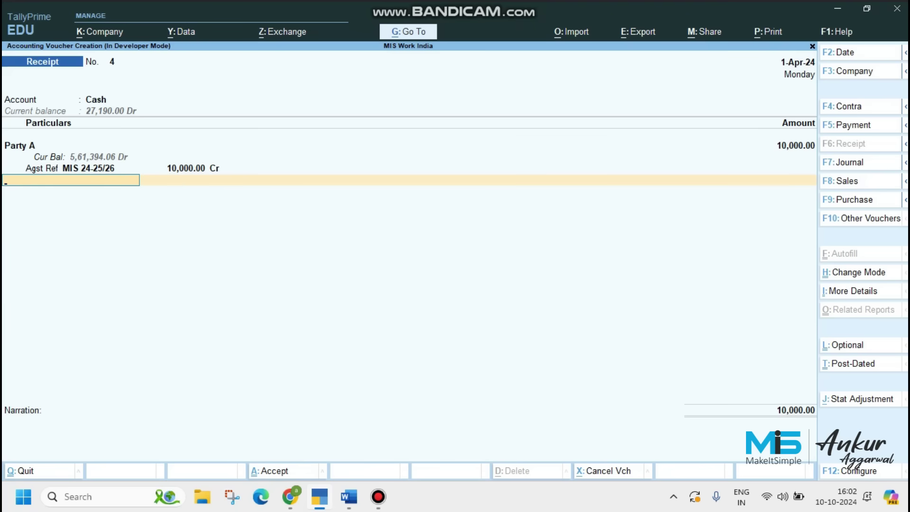
Add the narration "cash received", save the receipt voucher and agree to send the WhatsApp message
key("Return")
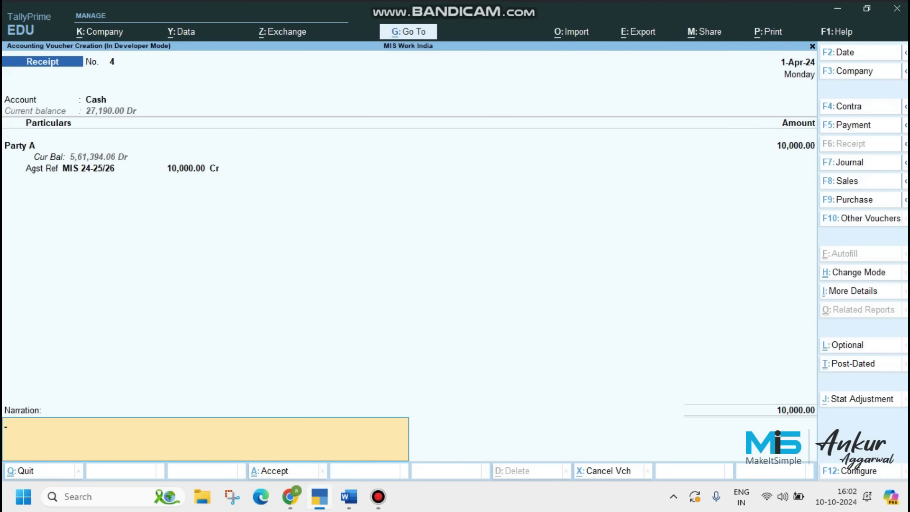
type("cash received")
key("Return")
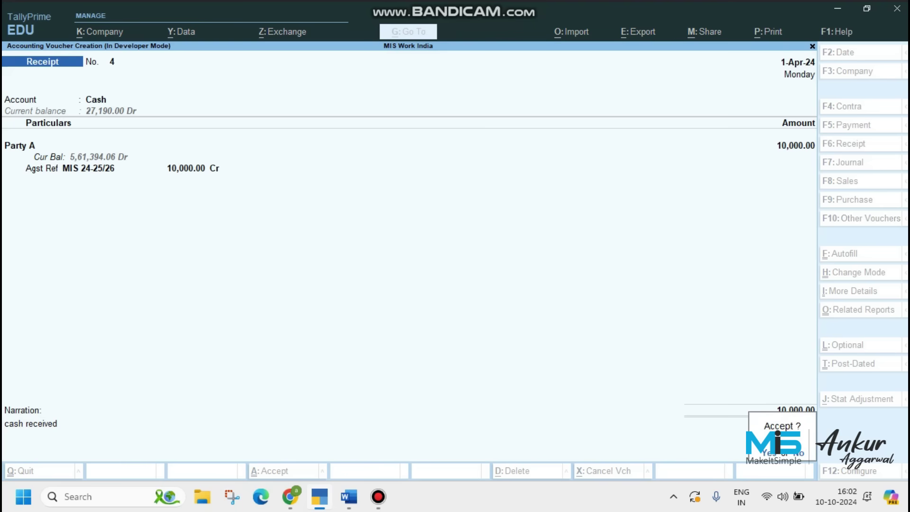
key("Return")
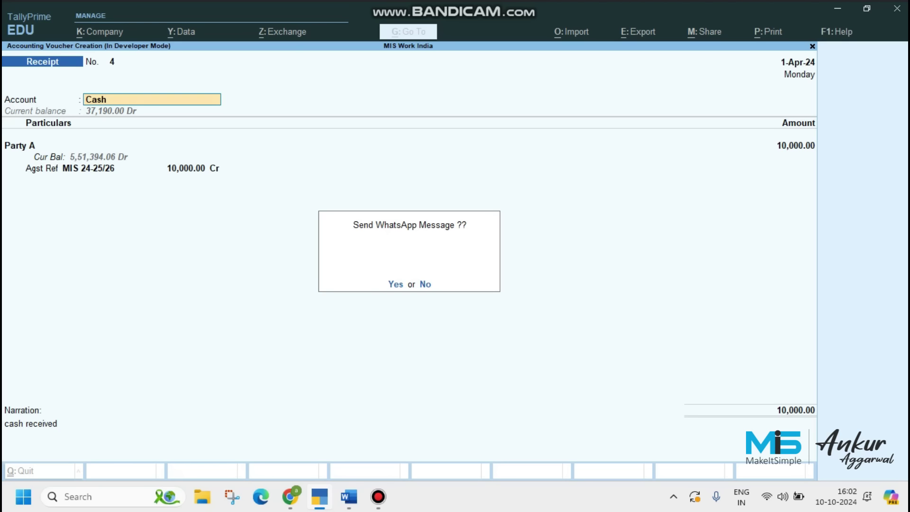
key("y")
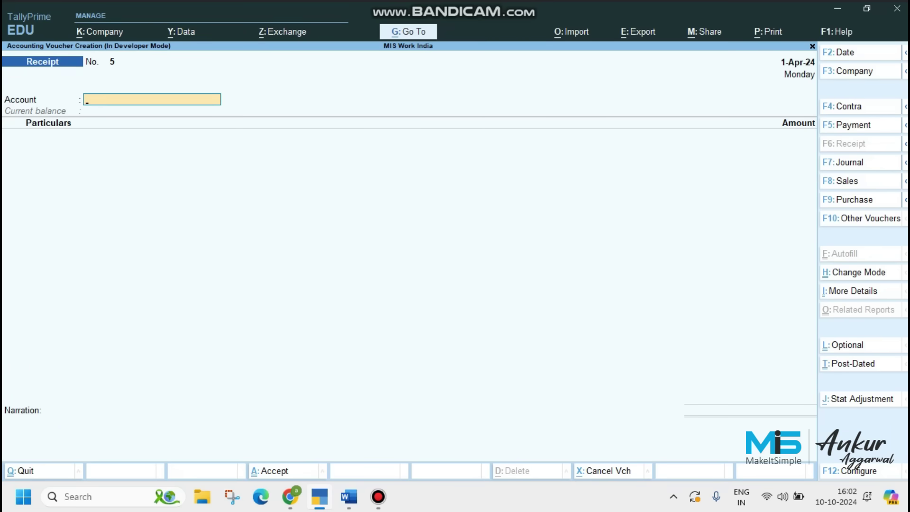
Switch to WhatsApp Web, review the payment acknowledgement sent to the party, and return to TallyPrime
key("ctrl")
key("alt+Tab")
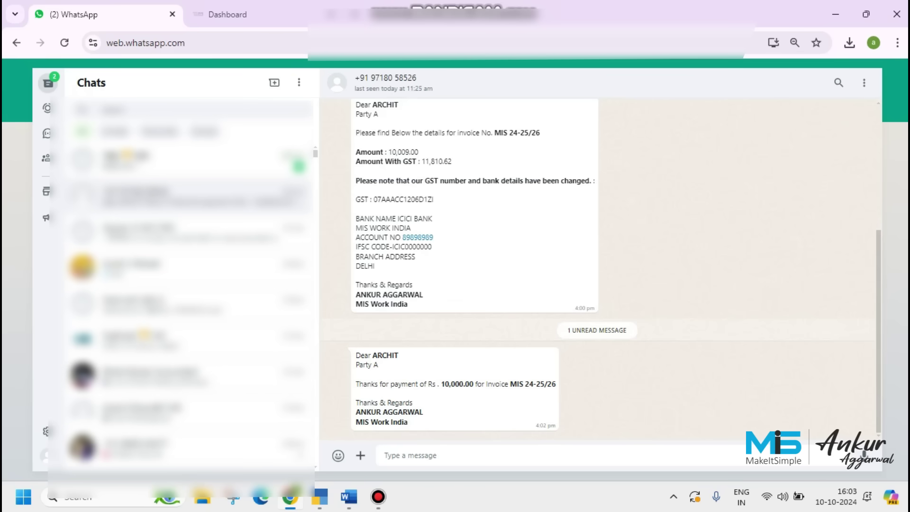
key("alt+Tab")
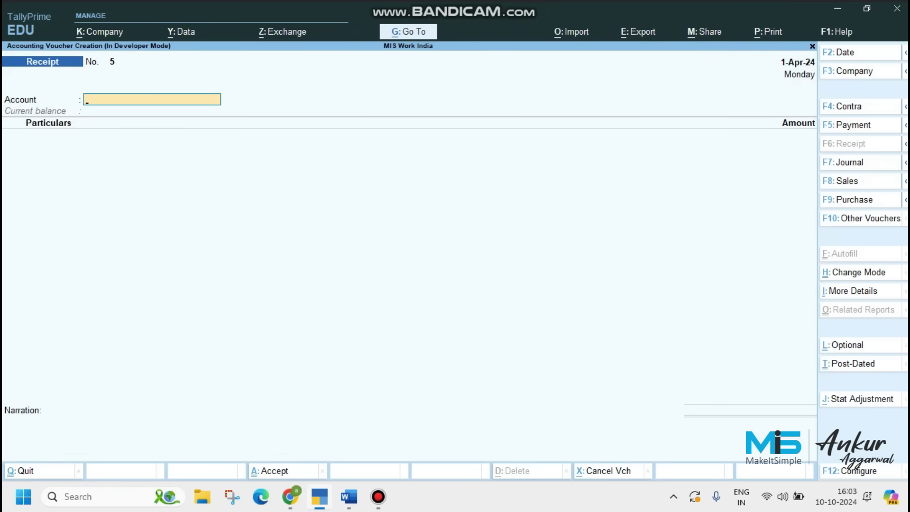